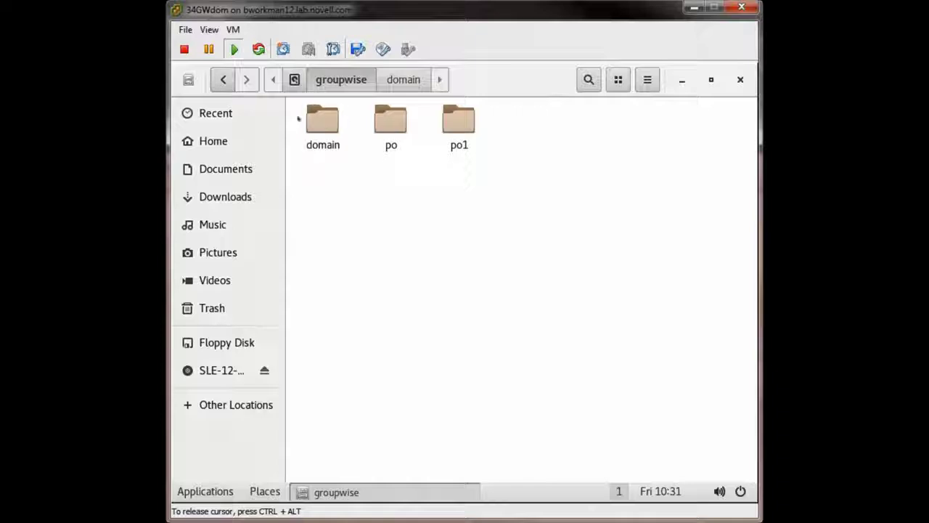
Open the domain folder and look inside the wpcsin queue folder
left_click(319, 133)
double_click(320, 132)
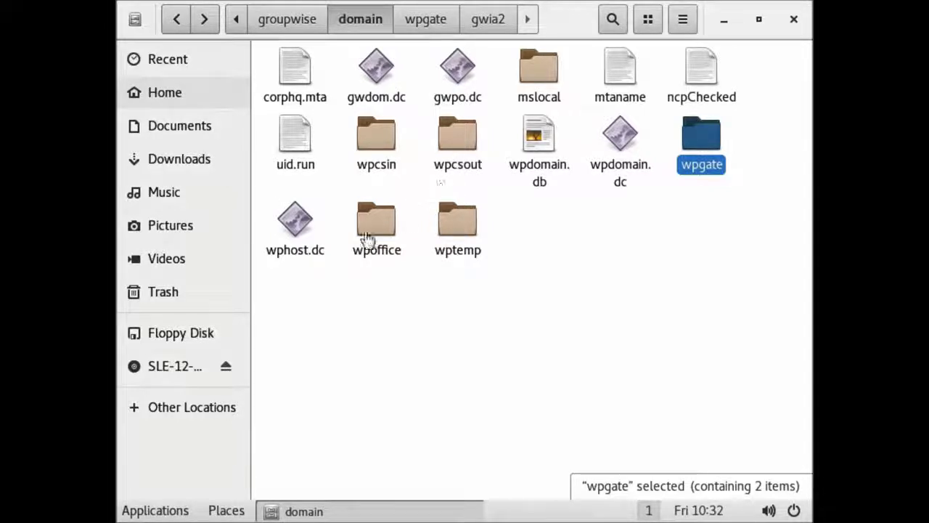
left_click(368, 149)
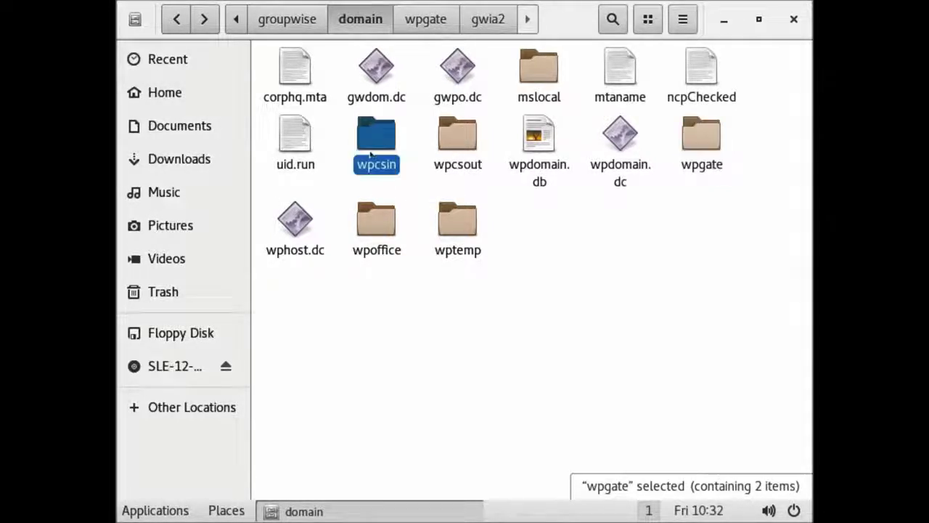
left_click(458, 144)
left_click(533, 77)
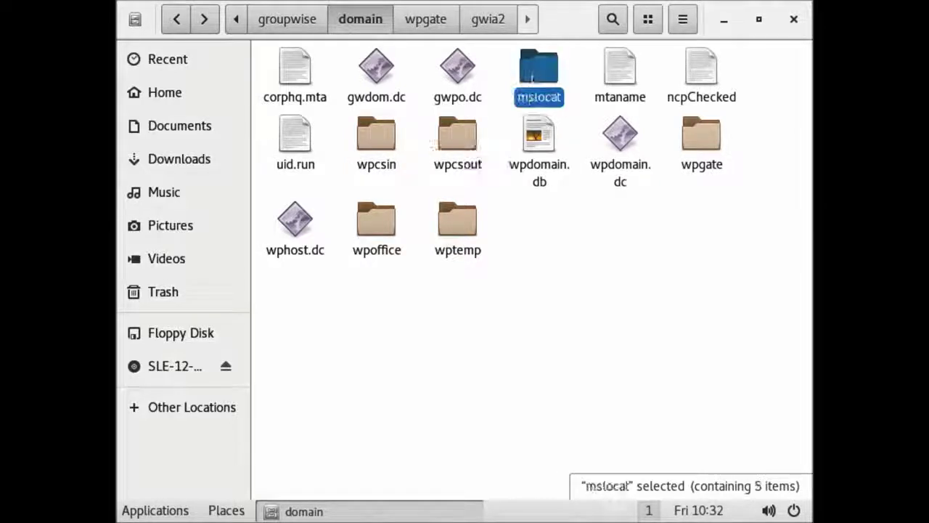
double_click(371, 144)
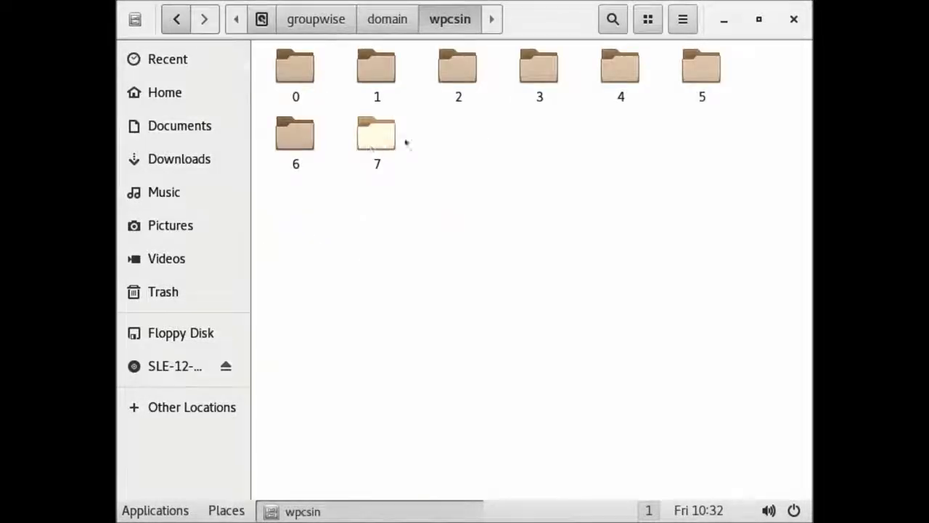
Browse mslocal, then open wpgate and its gwia2 subfolder
left_click(398, 20)
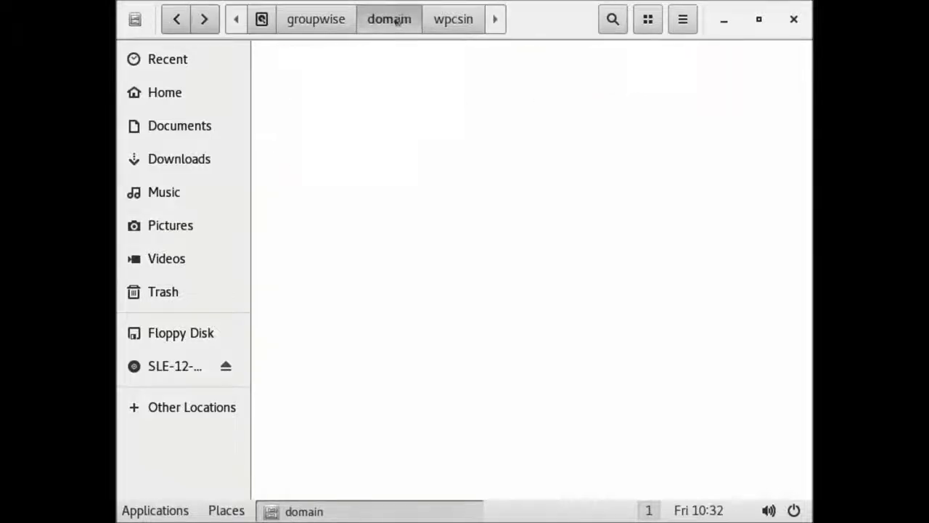
double_click(528, 77)
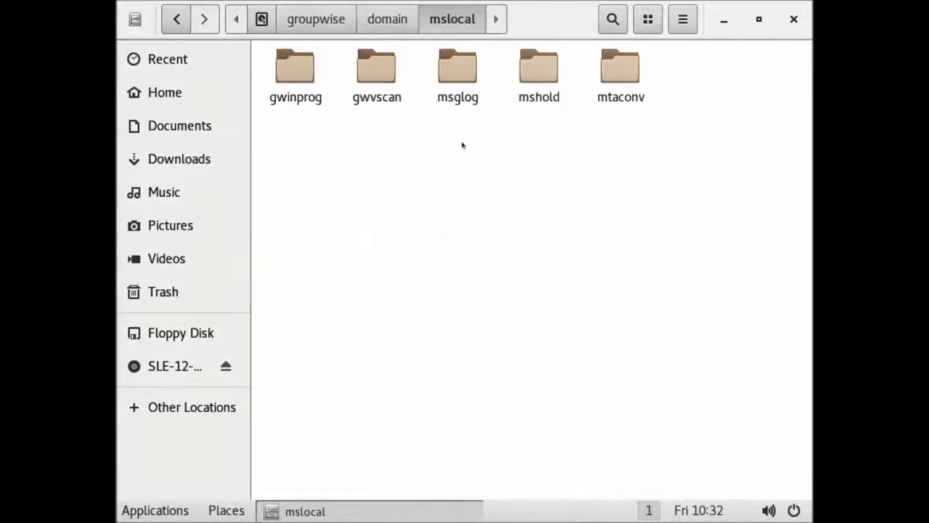
left_click(385, 22)
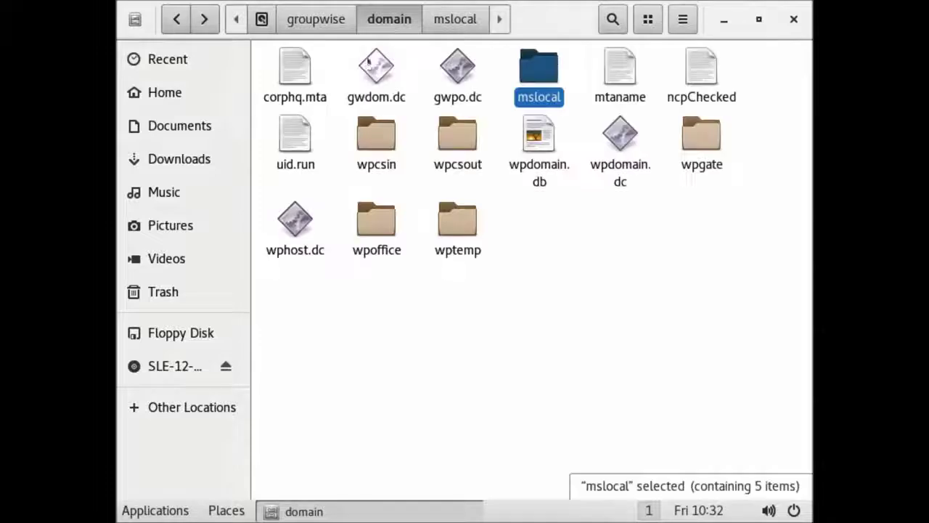
double_click(692, 144)
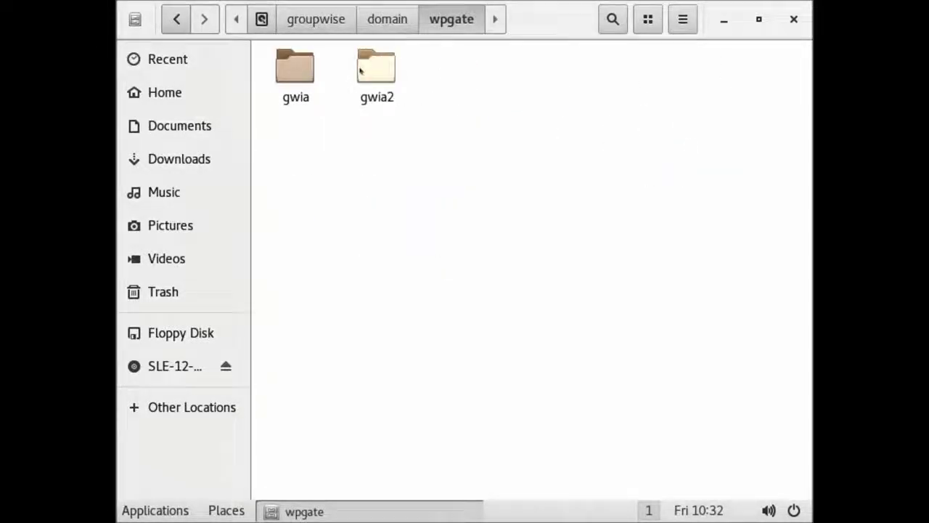
left_click(360, 69)
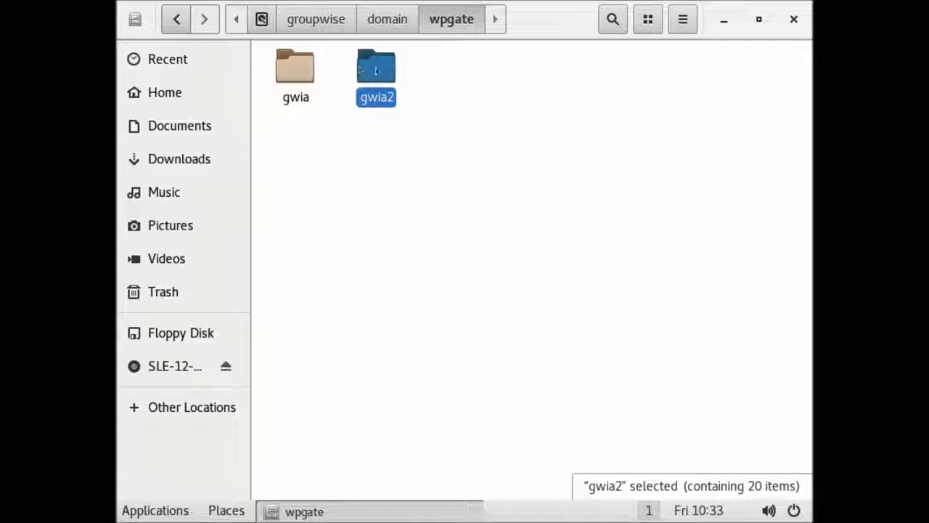
double_click(376, 70)
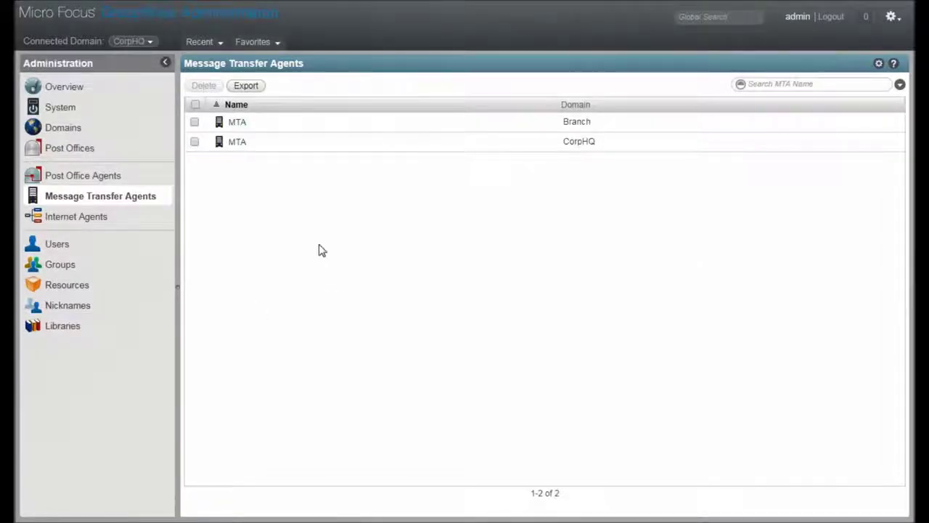
Open the CorpHQ domain's MTA from the Message Transfer Agents list
left_click(231, 145)
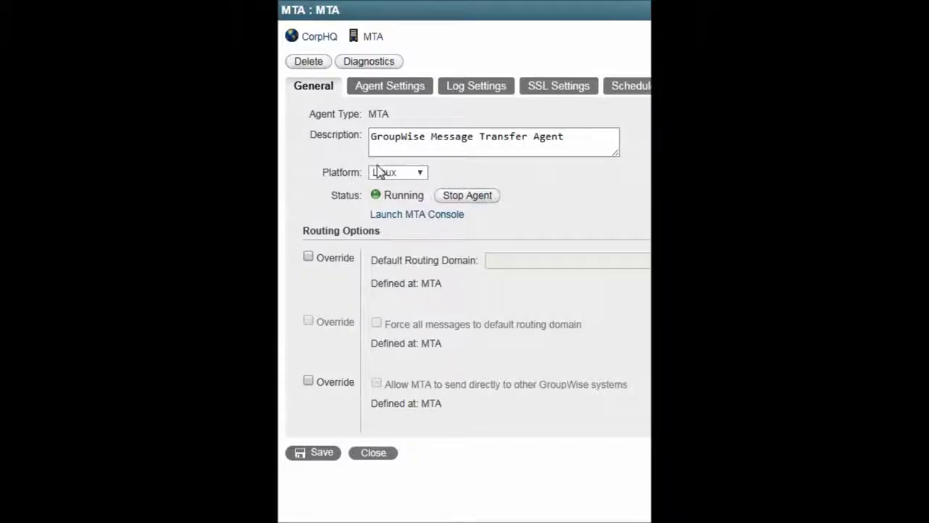
Reselect Linux in the Platform dropdown so the MTA platform stays unchanged
left_click(420, 175)
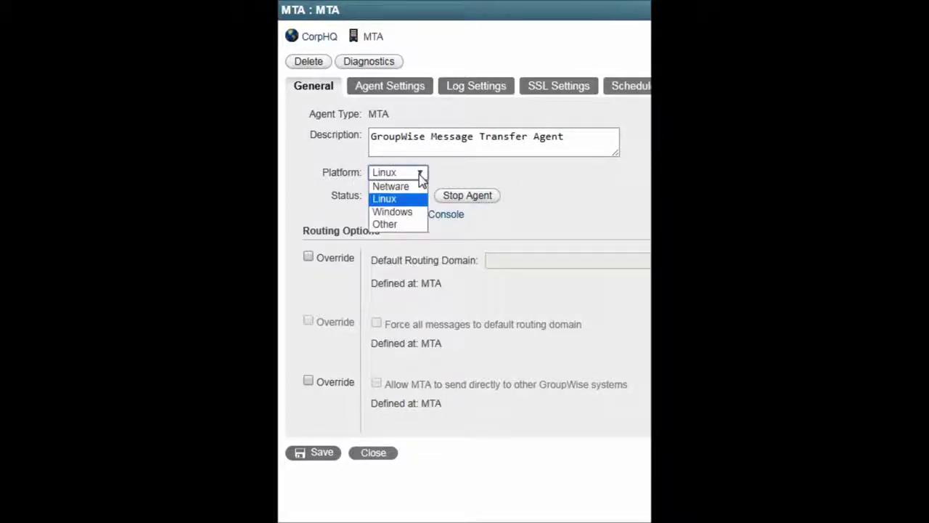
left_click(410, 197)
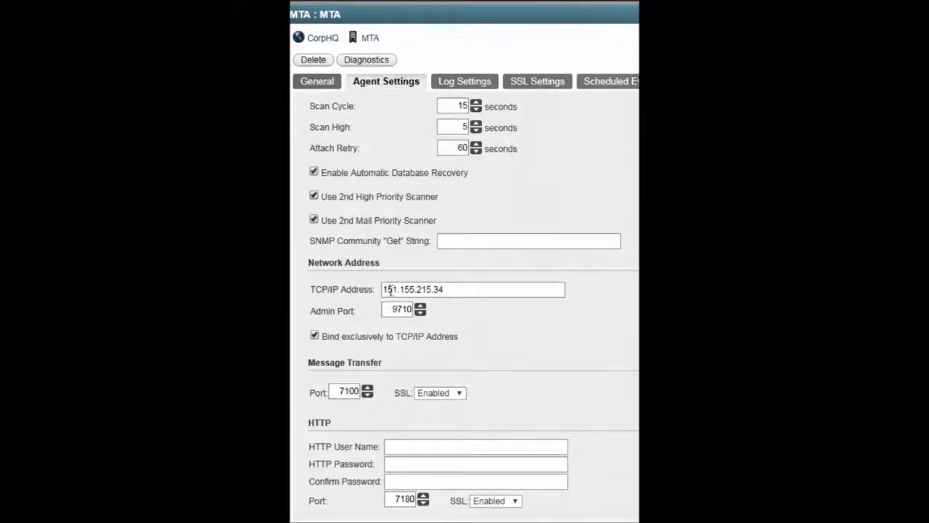
Check the TCP/IP address and admin port 9710, leaving message transfer SSL Enabled
left_click_drag(479, 293, 368, 294)
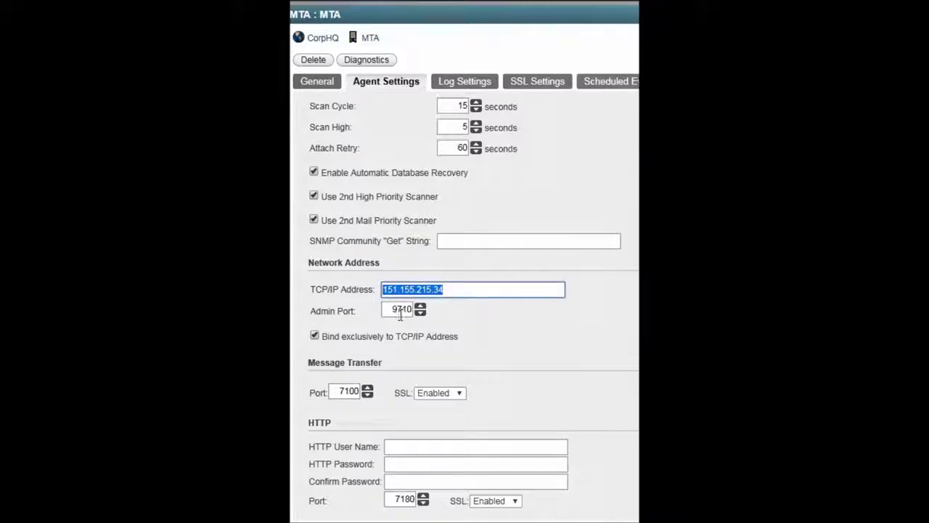
double_click(386, 310)
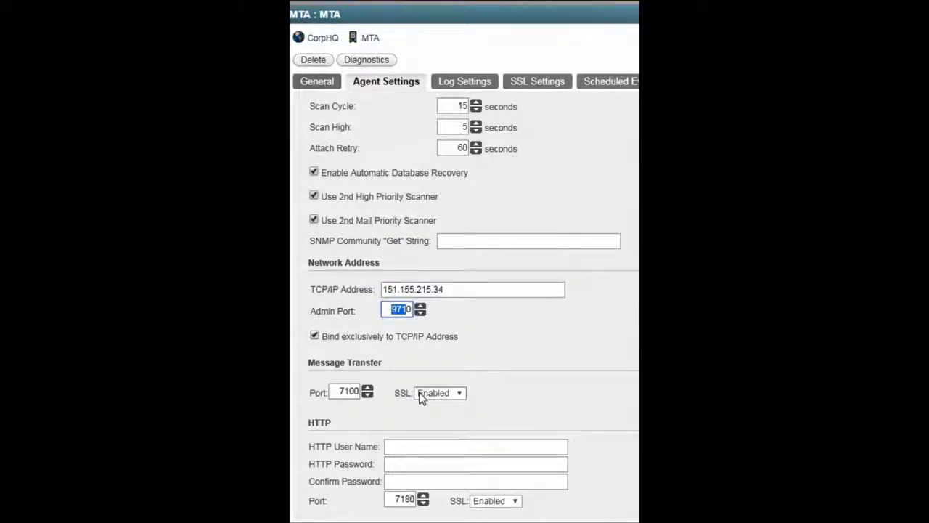
left_click(421, 396)
left_click(433, 419)
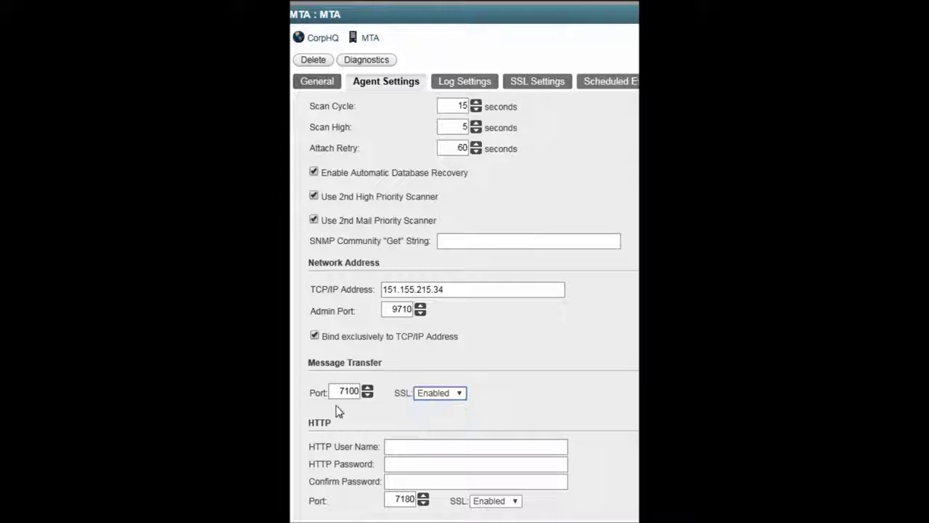
Fill in the HTTP user name, HTTP password and matching confirmation password
left_click(404, 446)
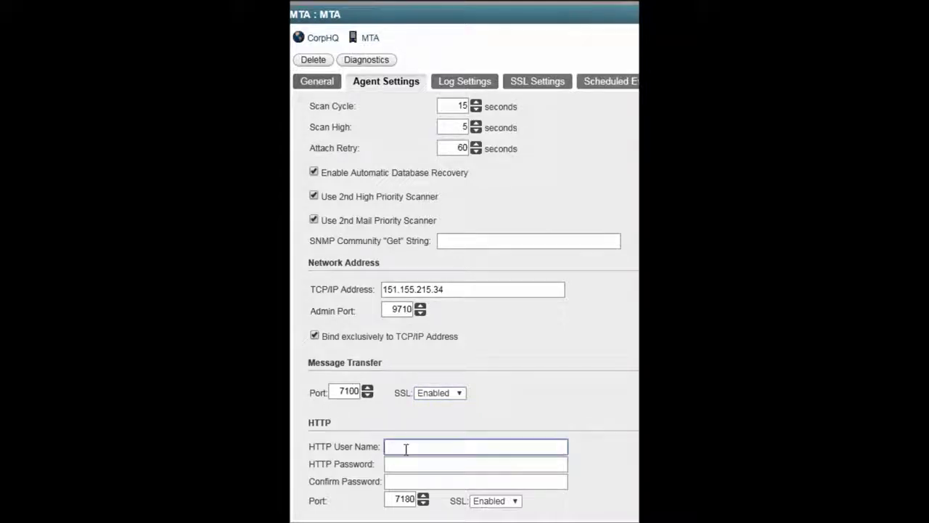
key("Tab")
type("pass")
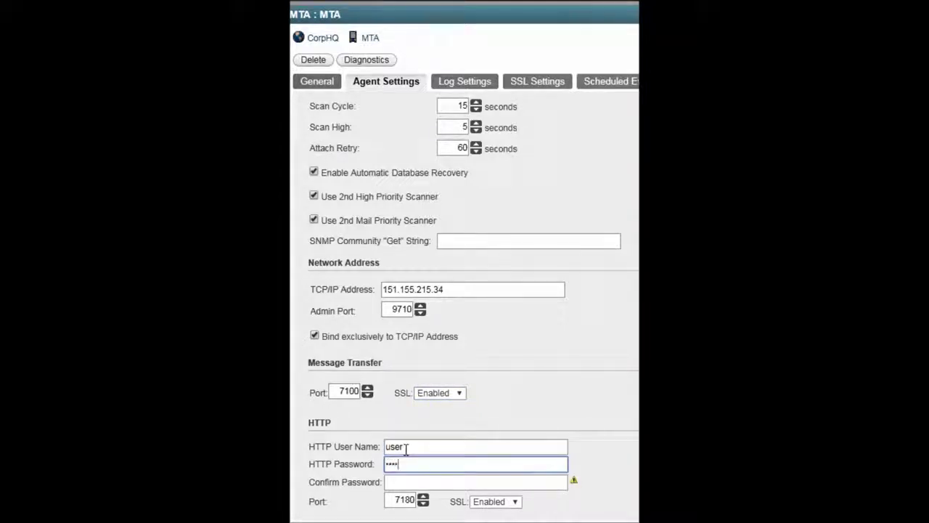
key("Tab")
type("pa")
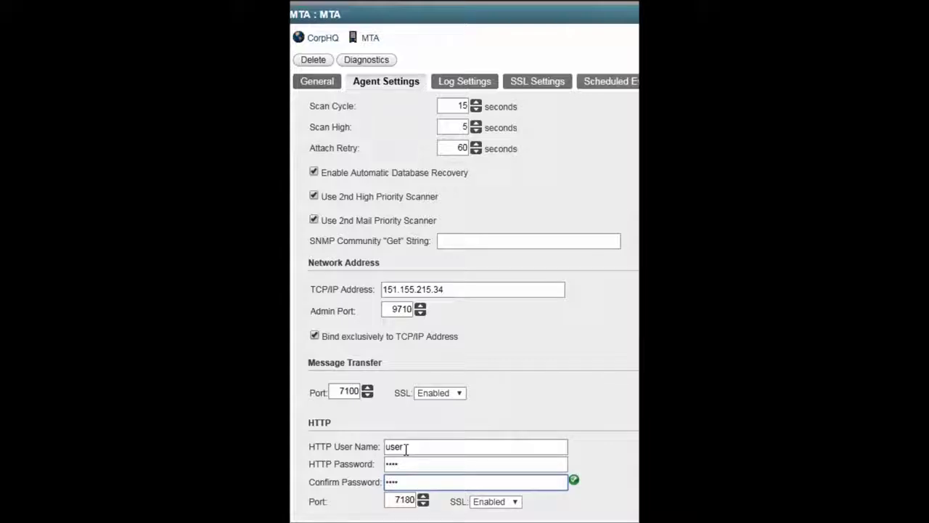
scroll(378, 479, "down", 1)
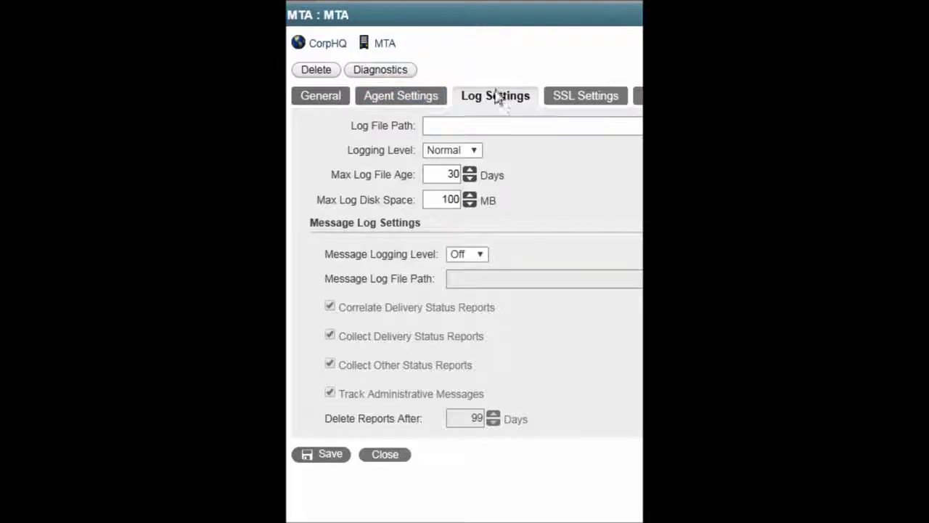
Set the MTA's logging level to Verbose and message logging level to Full
left_click(473, 153)
left_click(472, 195)
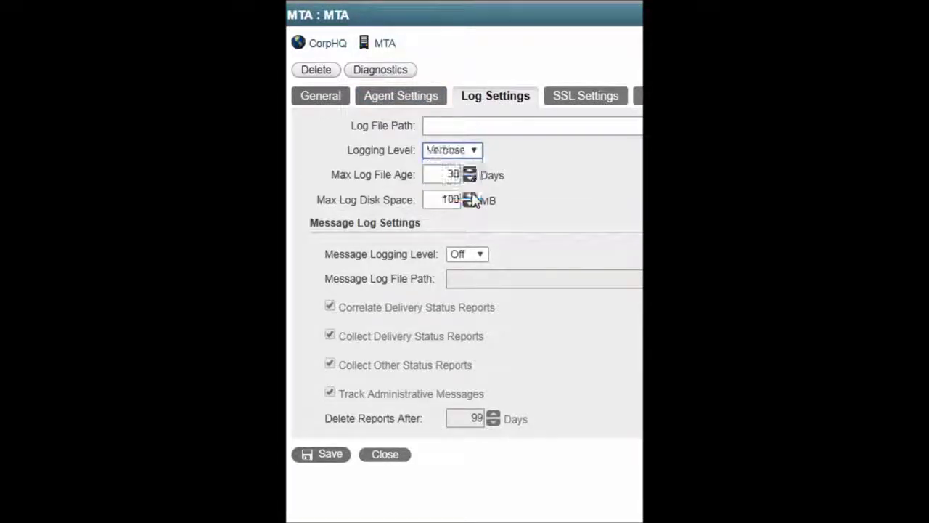
left_click(479, 256)
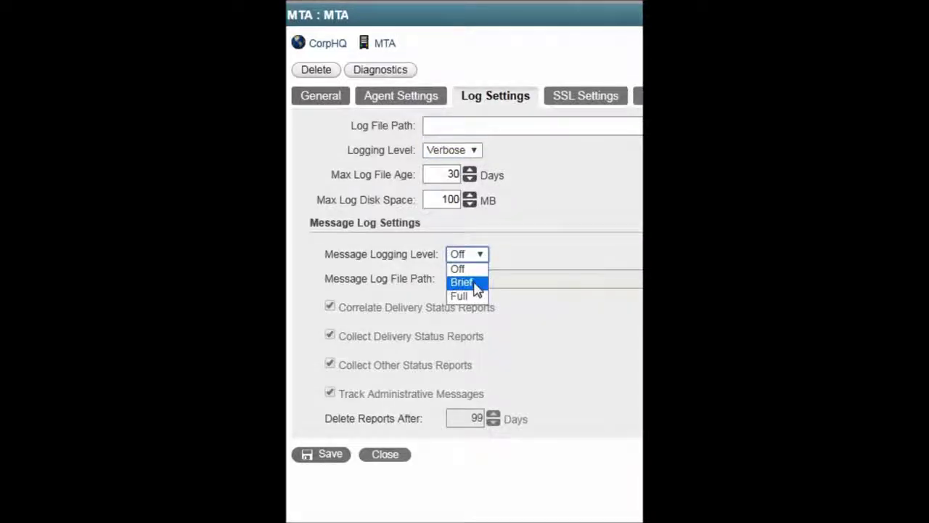
left_click(469, 297)
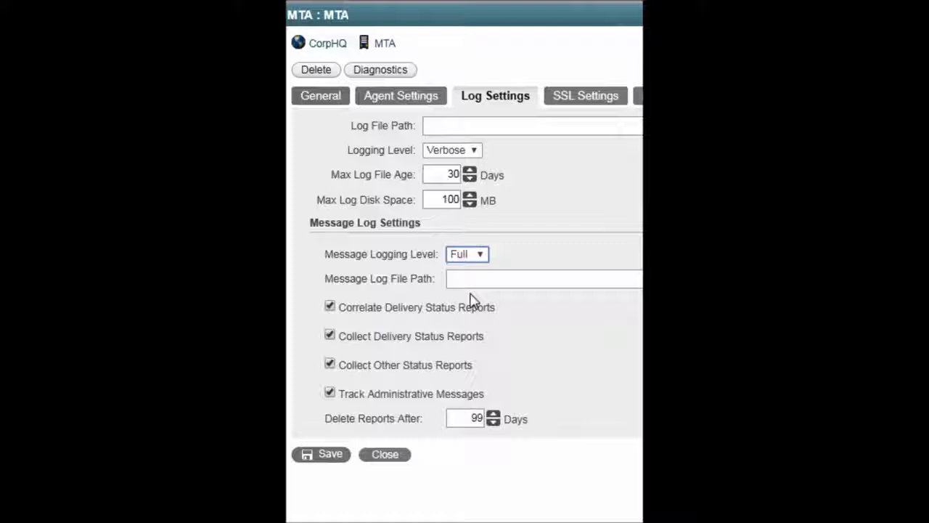
left_click(328, 361)
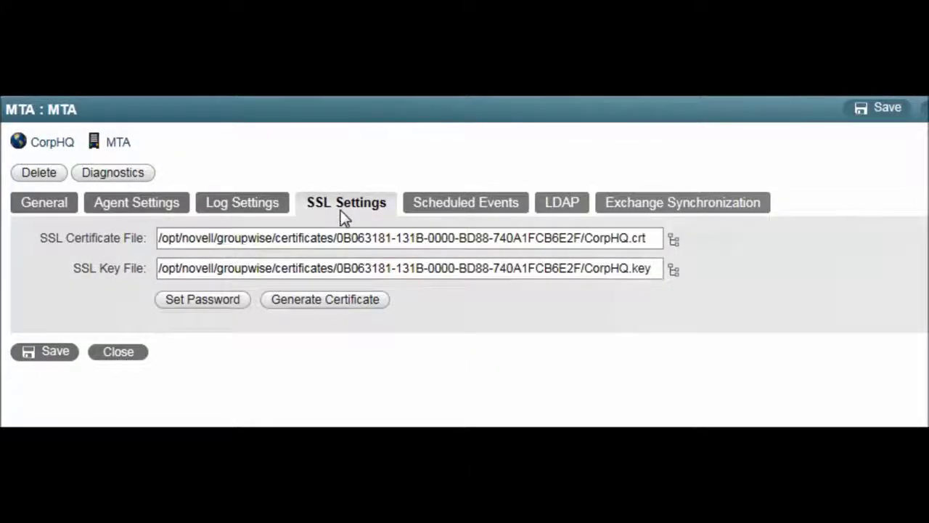
Review the MTA's SSL certificate files and its scheduled events
left_click(330, 204)
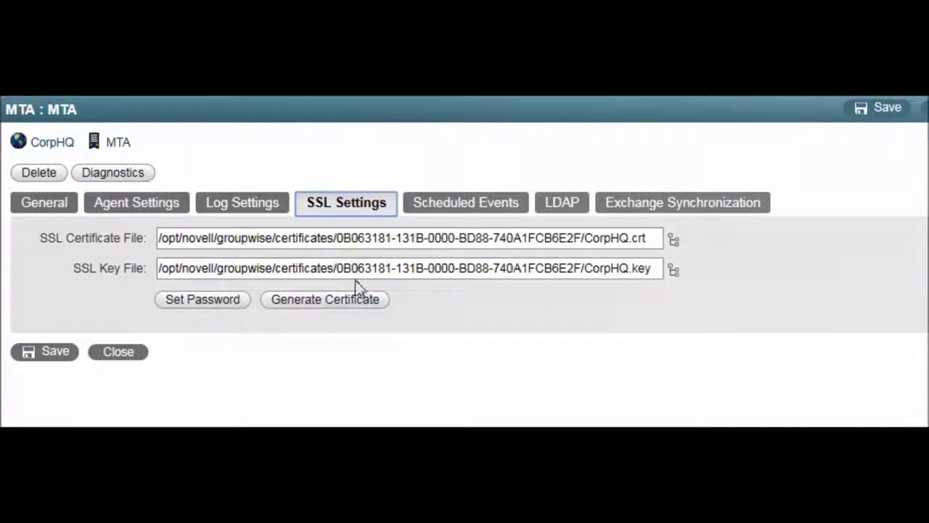
left_click(438, 206)
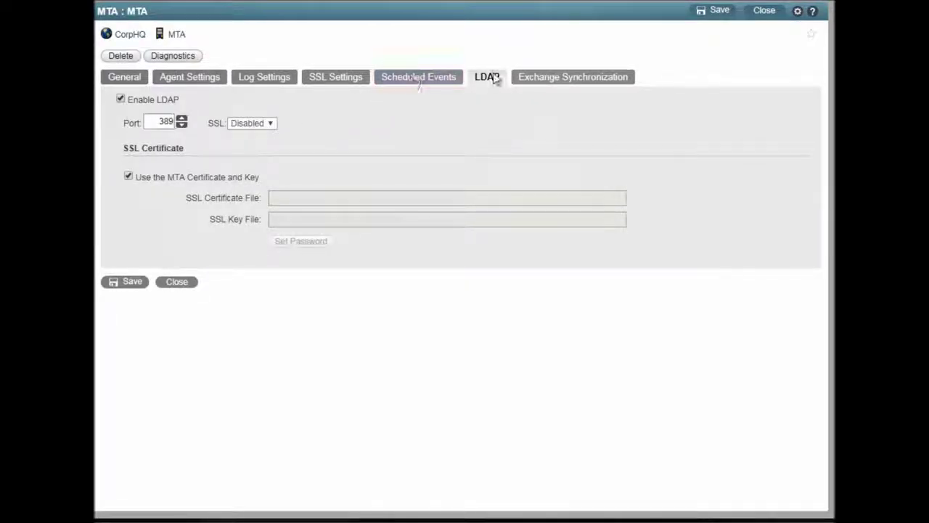
Toggle LDAP off and back on, keep LDAP SSL Disabled, and enable Exchange address book synchronization
left_click(120, 99)
left_click(120, 99)
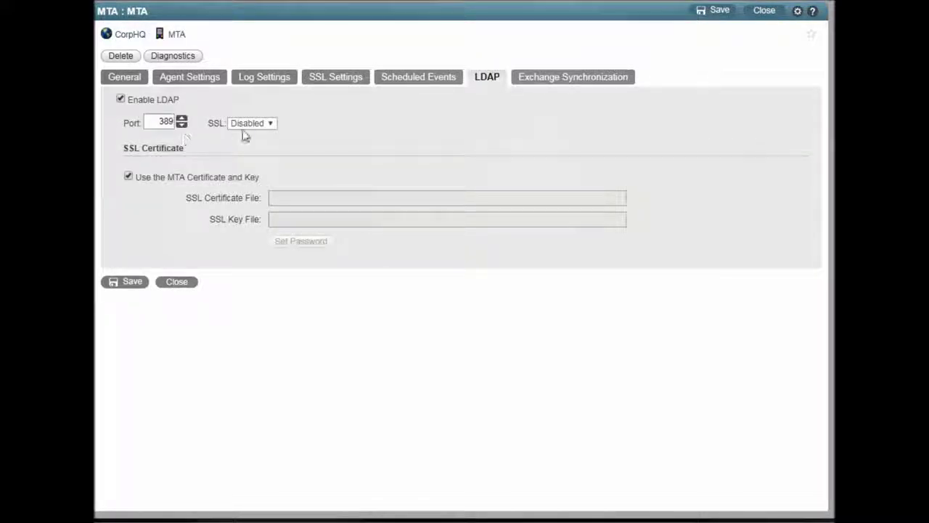
left_click(266, 123)
left_click(254, 138)
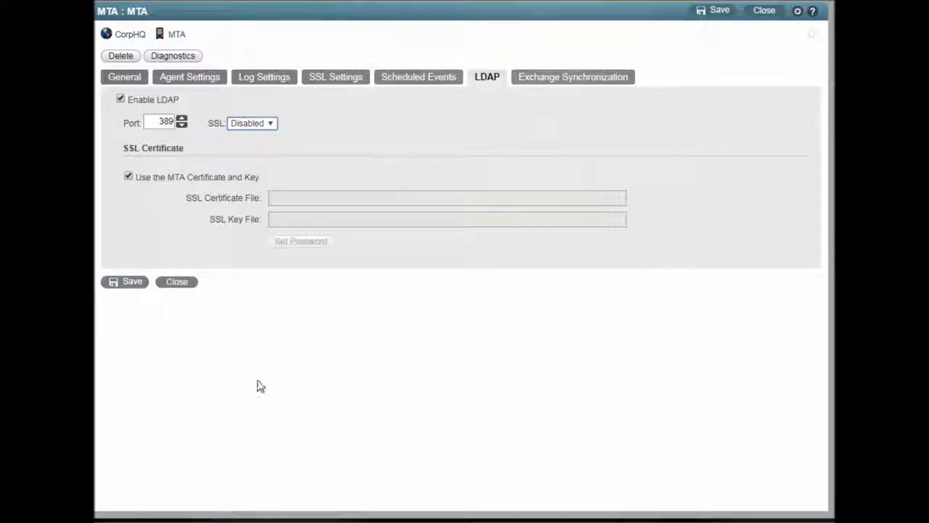
left_click(579, 81)
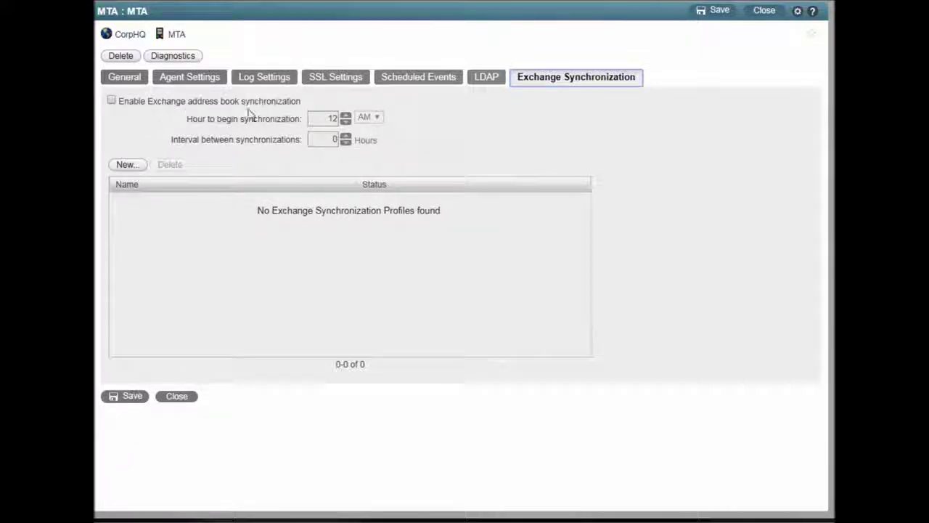
left_click(110, 101)
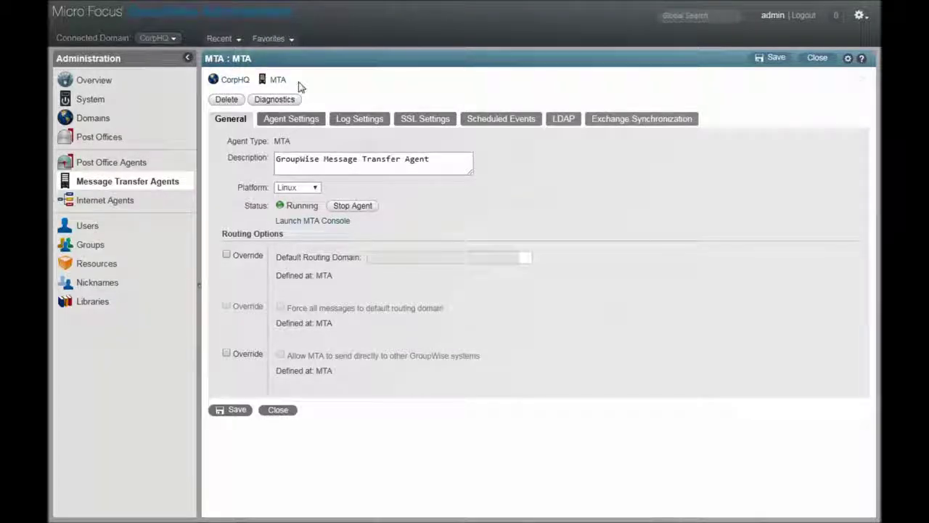
left_click(269, 102)
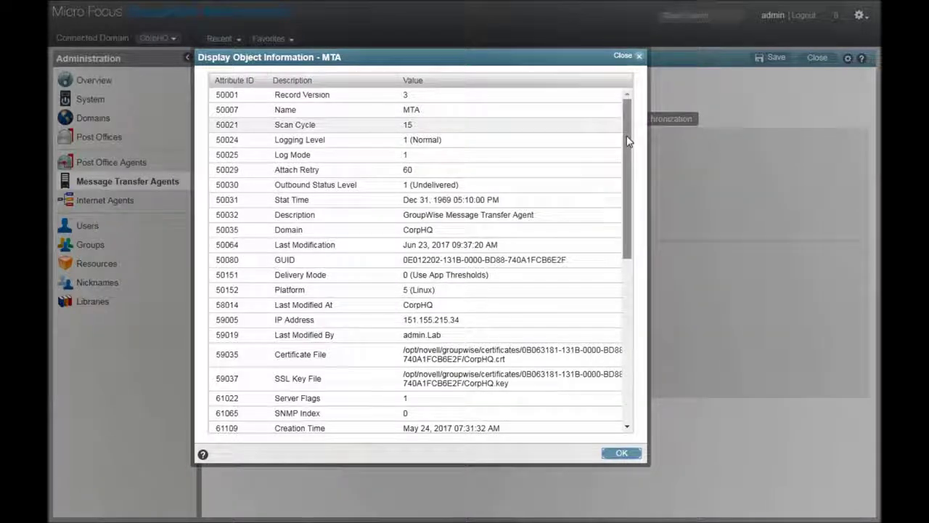
left_click_drag(629, 141, 645, 221)
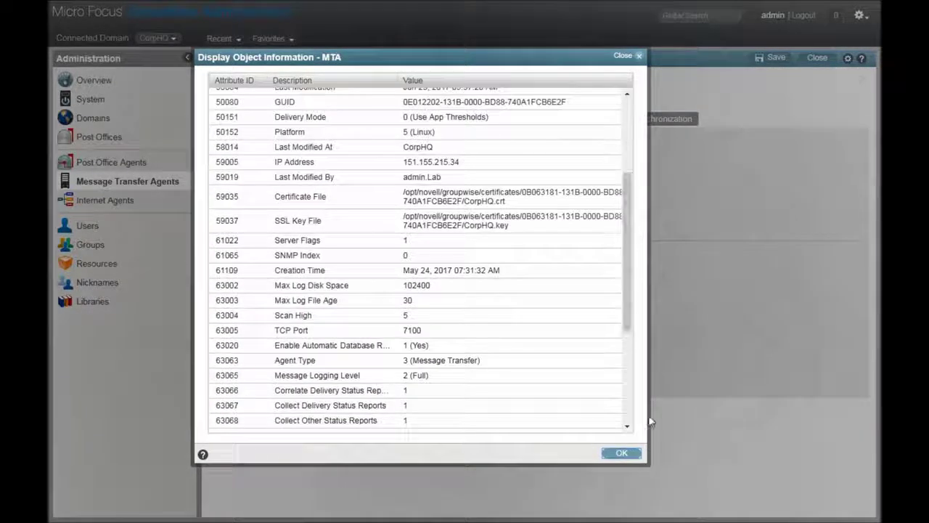
left_click(622, 452)
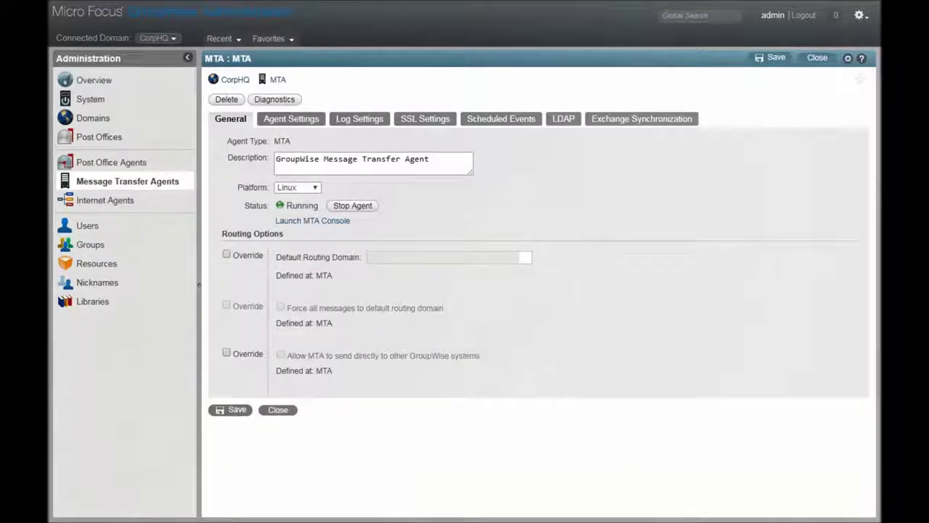